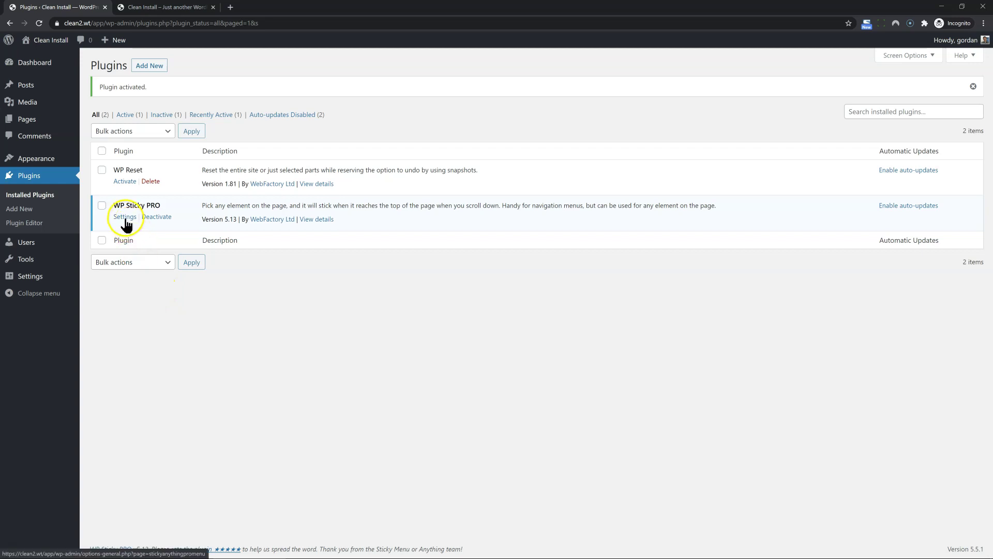
# - Add sticky element 'my header' picking the site header, enable Slide down, and save
pyautogui.click(124, 217)
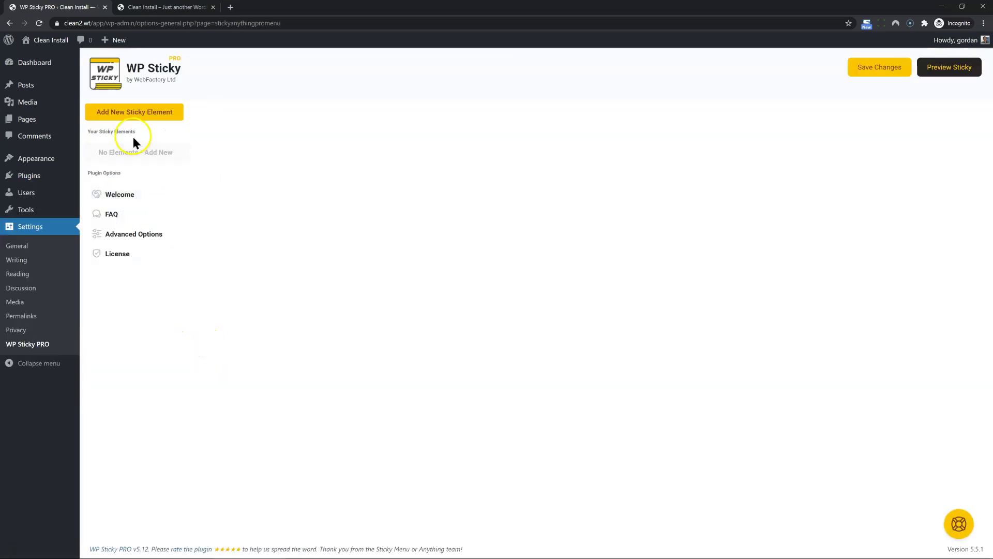
pyautogui.click(130, 114)
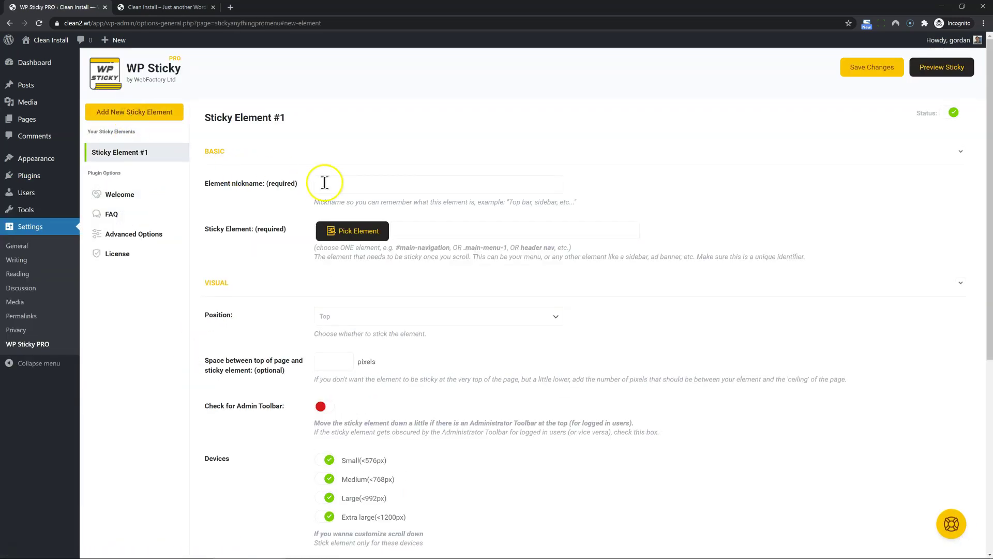
pyautogui.write('my header')
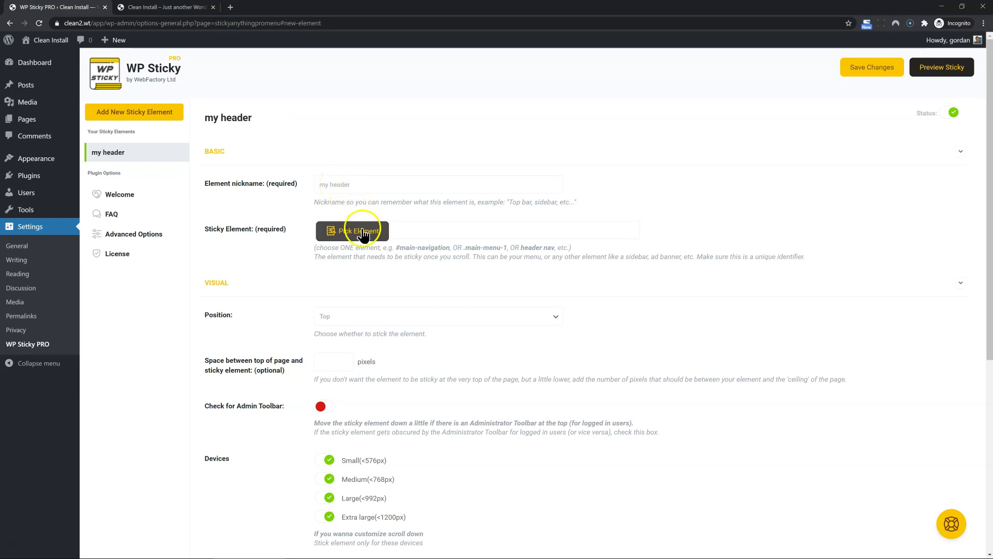
pyautogui.click(359, 232)
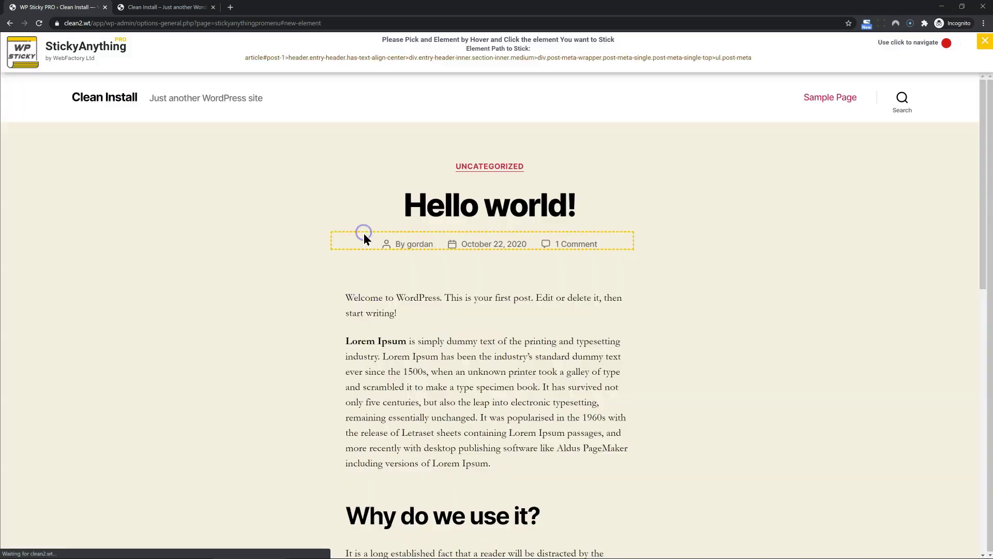
pyautogui.click(22, 96)
pyautogui.scroll(-3, 168, 339)
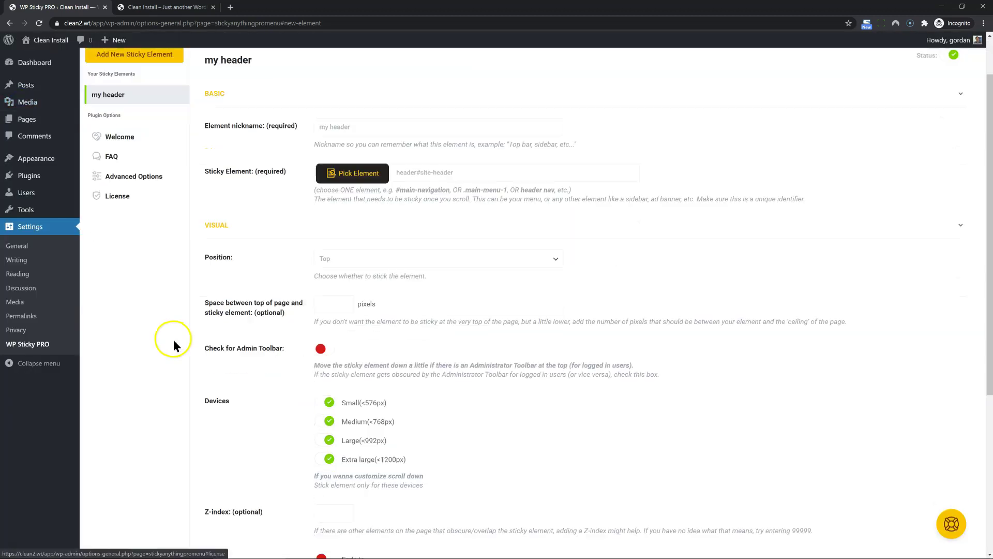
pyautogui.scroll(-1, 169, 346)
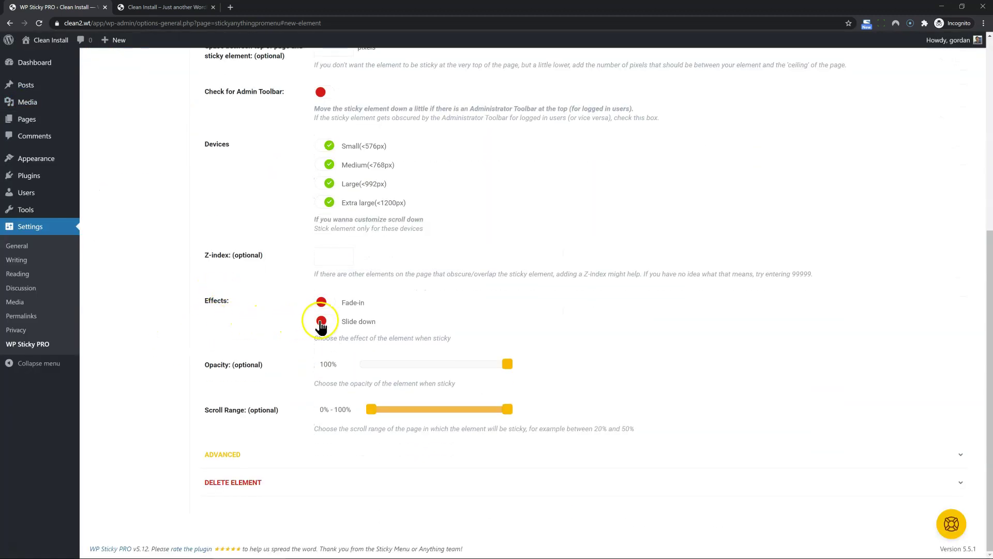
pyautogui.click(323, 323)
pyautogui.scroll(3, 544, 319)
pyautogui.scroll(2, 808, 209)
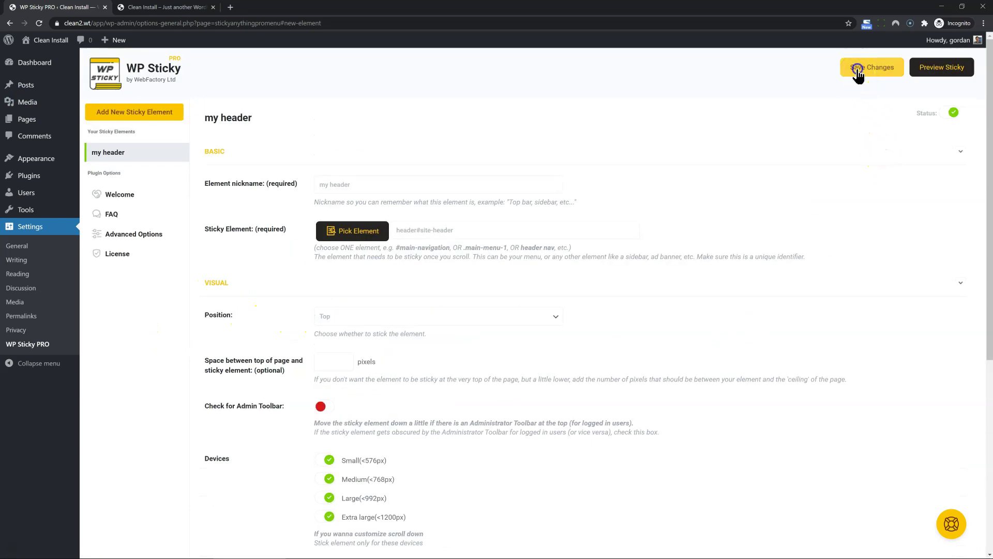
pyautogui.click(857, 69)
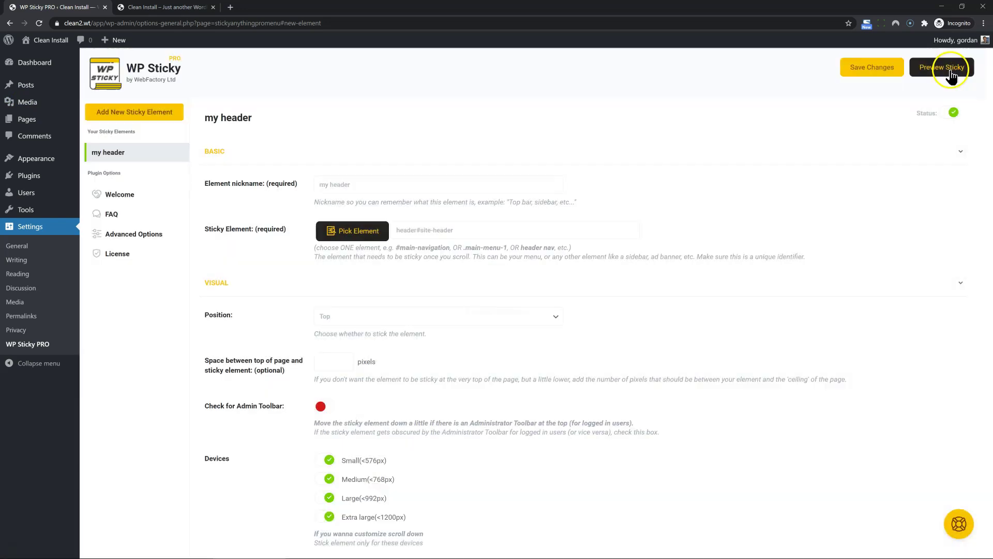
# - Preview the site and scroll to confirm the header stays pinned at the top
pyautogui.click(948, 68)
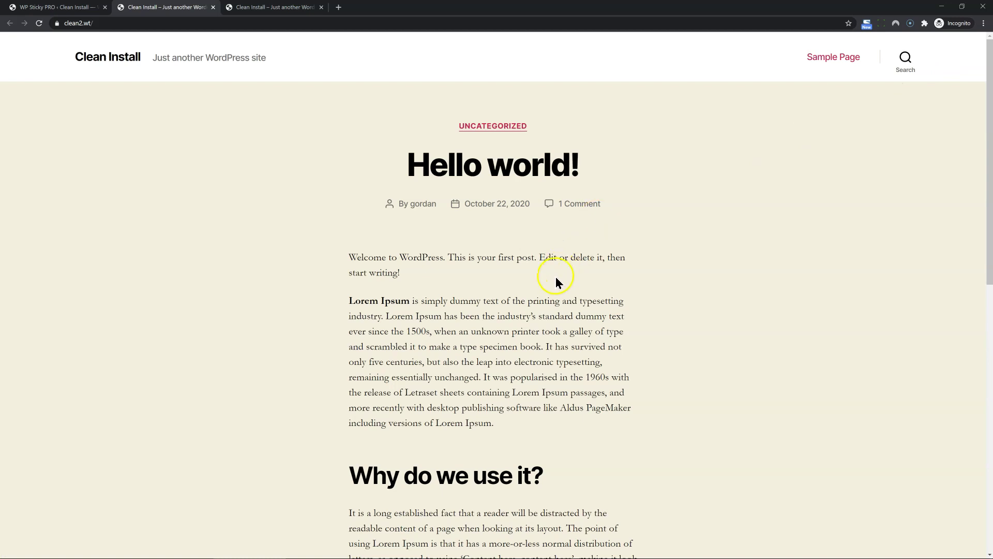
pyautogui.scroll(-3, 554, 284)
pyautogui.scroll(-4, 551, 287)
pyautogui.scroll(3, 551, 286)
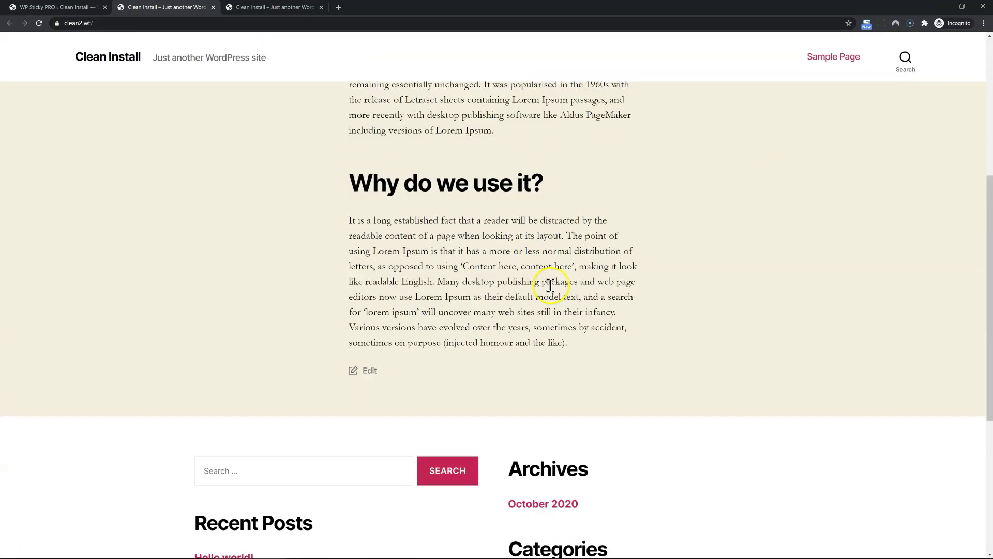
pyautogui.scroll(2, 551, 287)
pyautogui.scroll(-4, 552, 287)
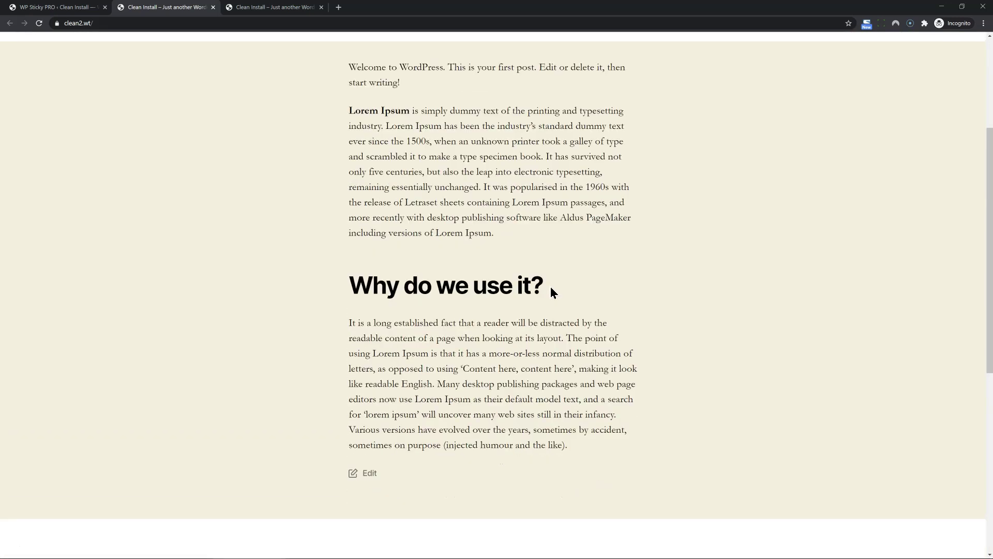
pyautogui.scroll(4, 550, 285)
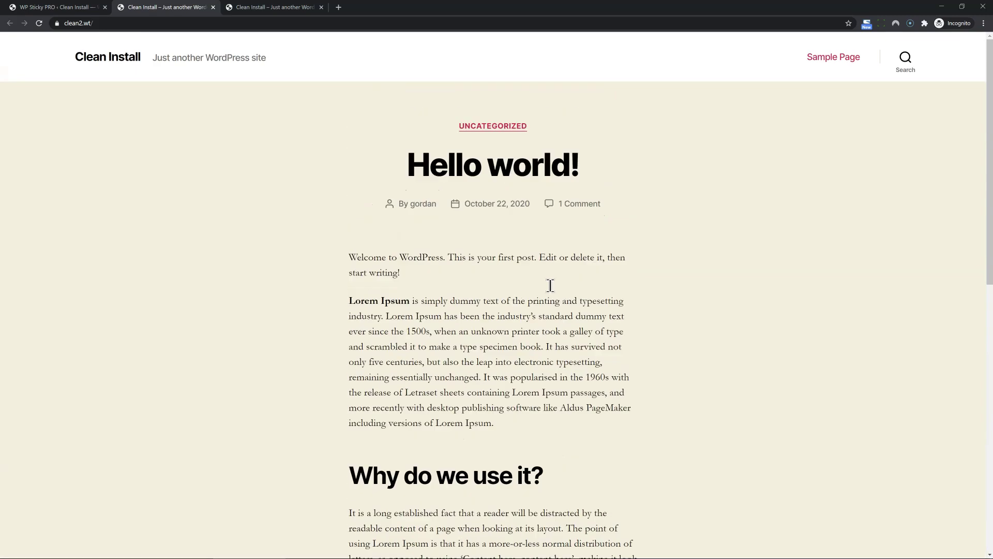
# - Turn off the 'my header' status, save, and check the site header now scrolls away
pyautogui.click(35, 7)
pyautogui.click(954, 114)
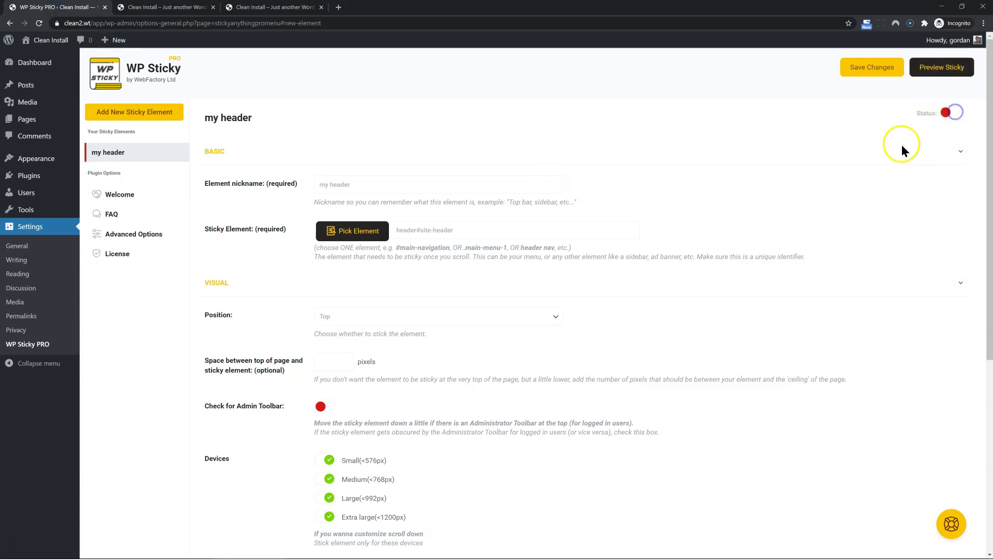
pyautogui.click(872, 68)
pyautogui.click(165, 10)
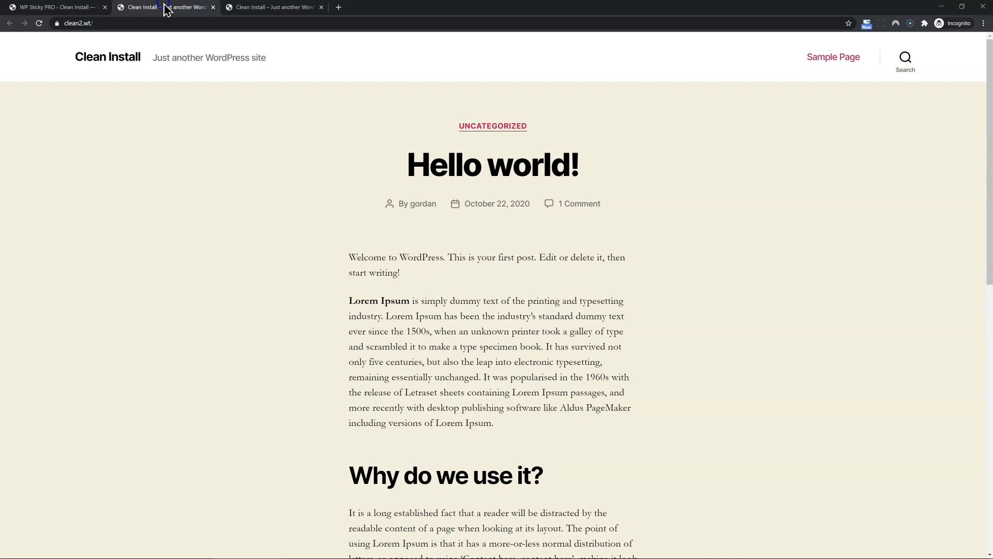
pyautogui.scroll(-3, 521, 278)
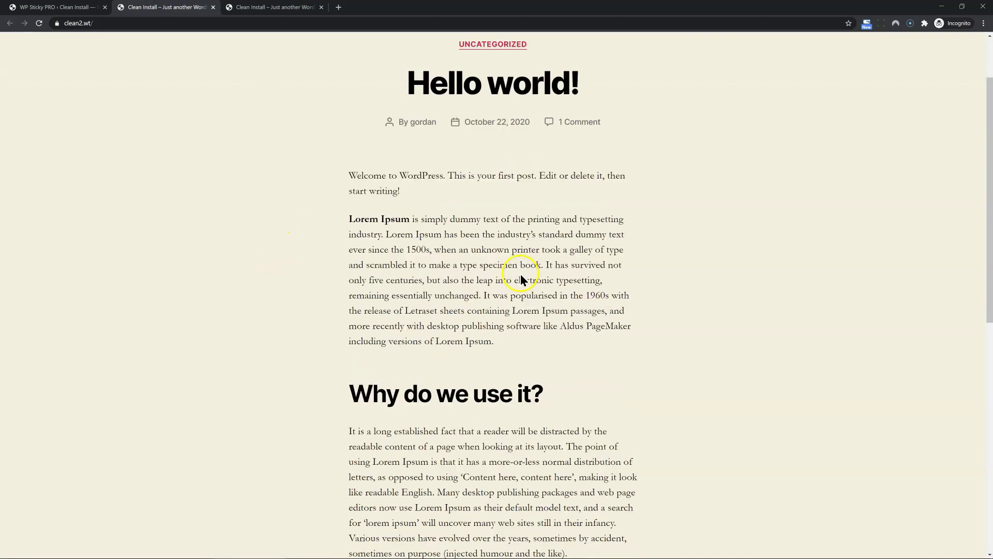
pyautogui.scroll(3, 515, 329)
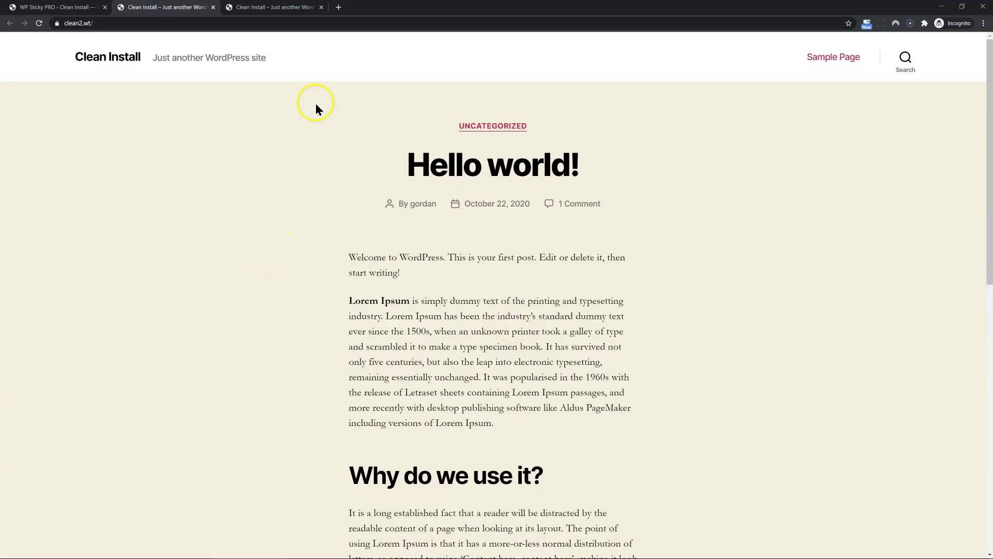
pyautogui.click(81, 11)
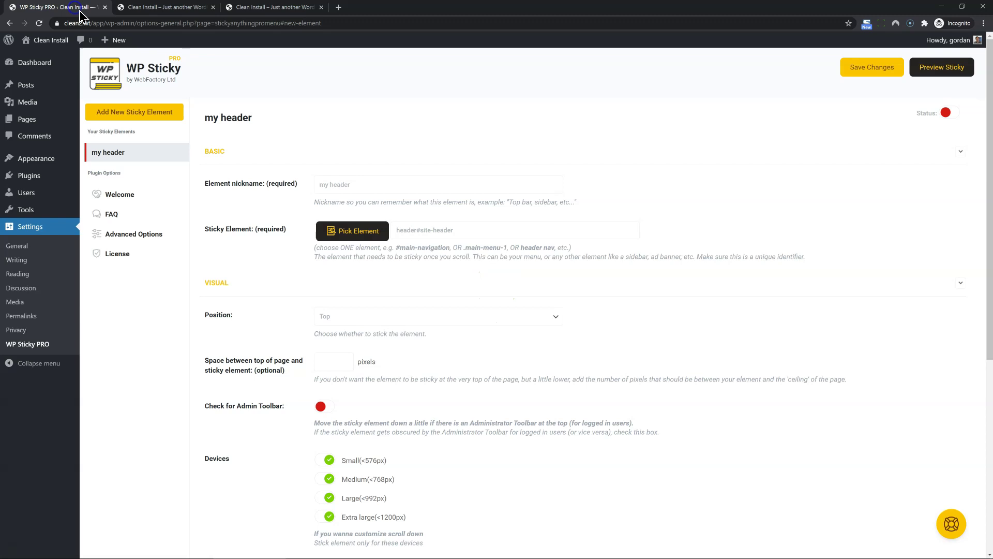
# - Add a 'site name' sticky element picked from the site title, and save it
pyautogui.click(133, 112)
pyautogui.click(223, 152)
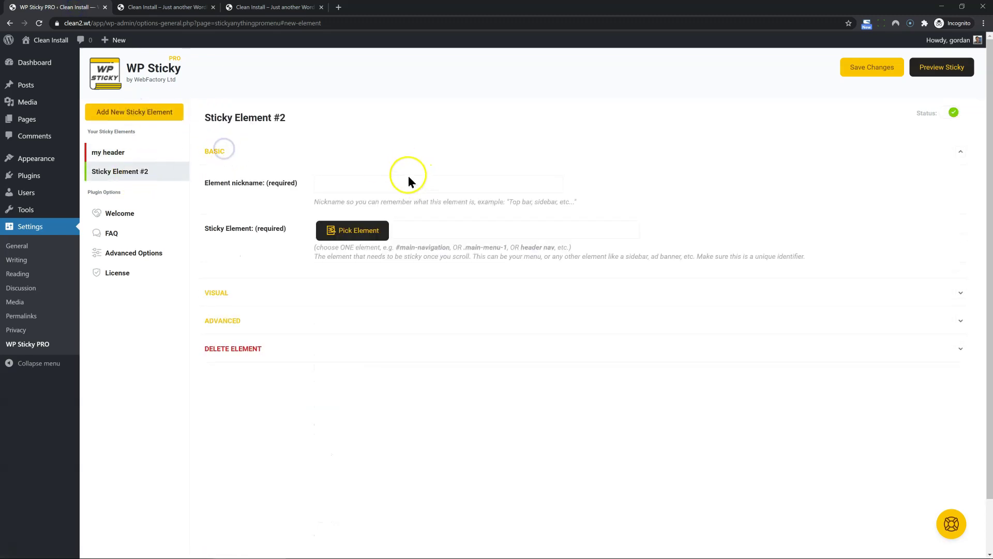
pyautogui.write('sti')
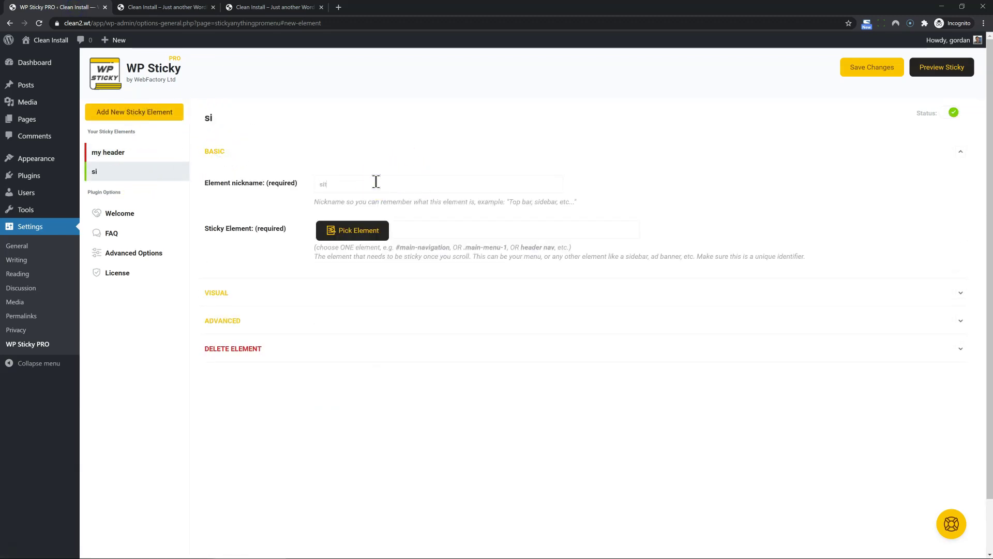
pyautogui.click(354, 230)
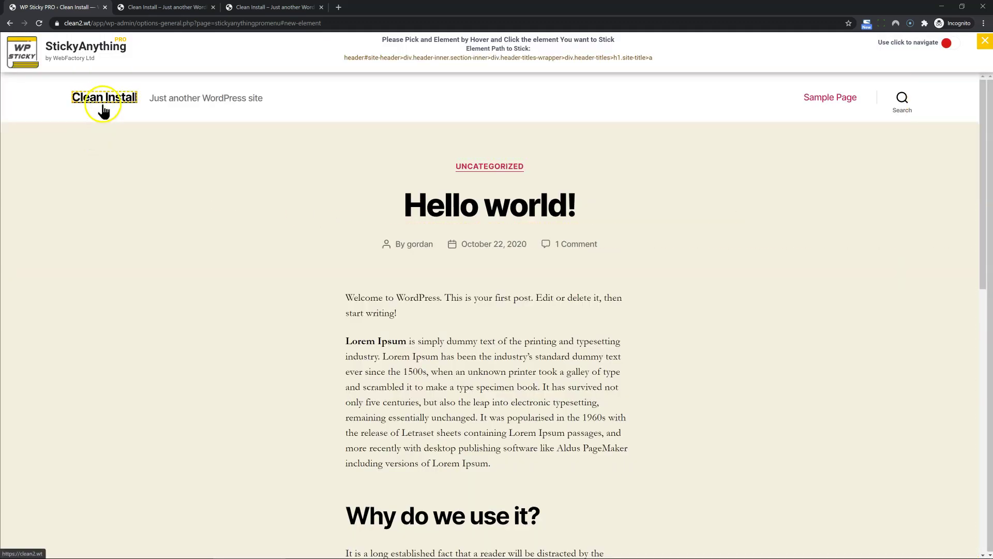
pyautogui.click(143, 98)
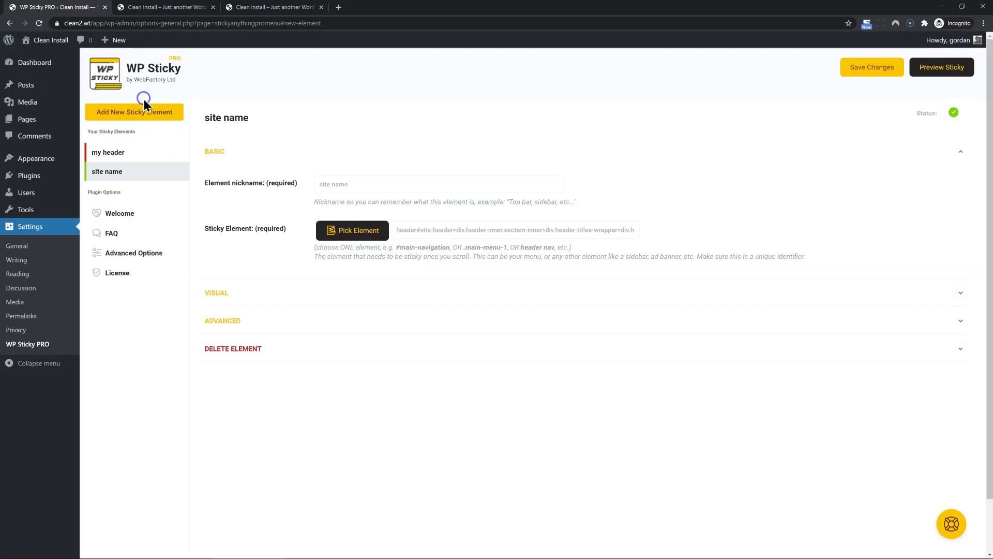
pyautogui.click(866, 68)
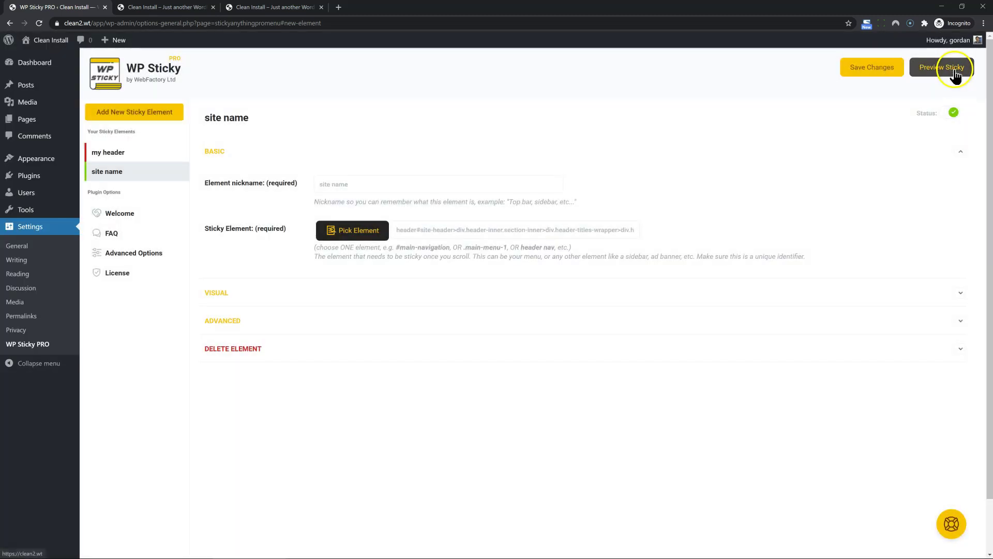
# - Preview the Hello world! post with the pinned site title, then return to the plugin settings
pyautogui.click(956, 69)
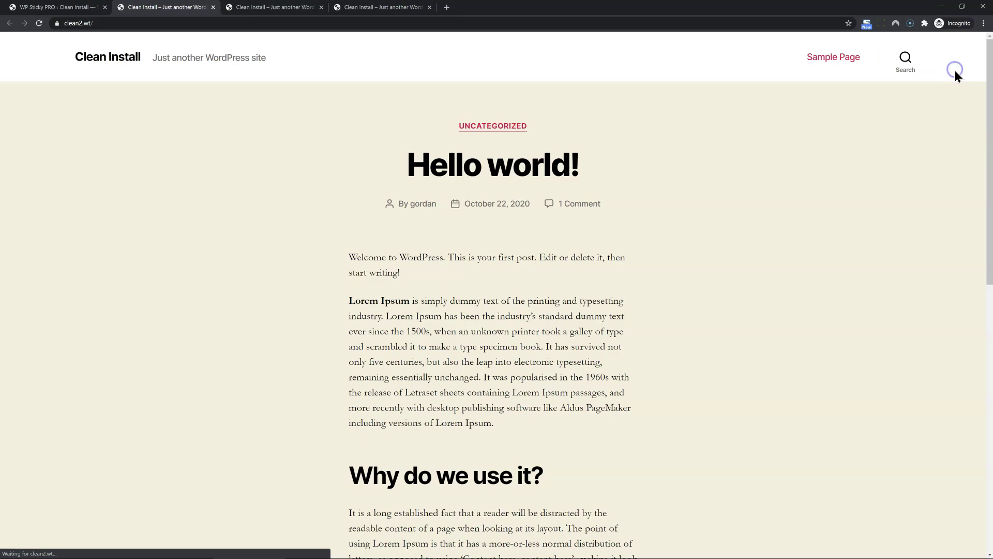
pyautogui.scroll(-1, 603, 251)
pyautogui.scroll(-2, 603, 262)
pyautogui.scroll(-2, 546, 272)
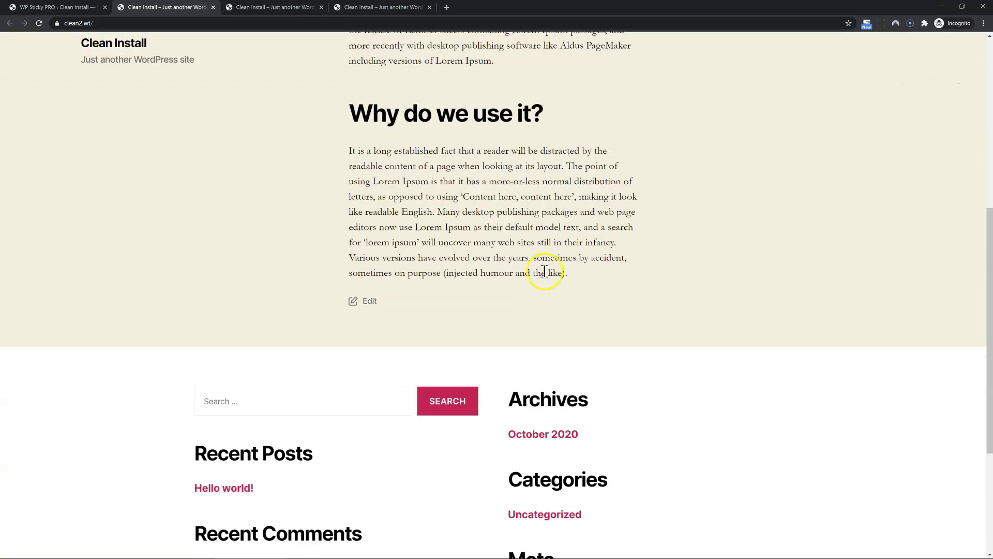
pyautogui.scroll(-2, 317, 271)
pyautogui.scroll(1, 348, 344)
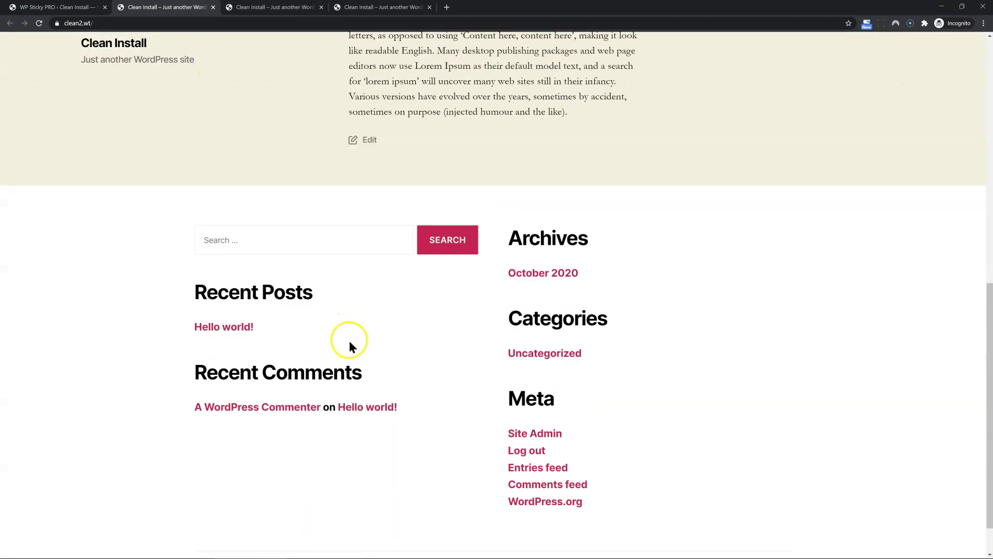
pyautogui.scroll(4, 348, 344)
pyautogui.hotkey('ctrl', 'shift', 'Tab')
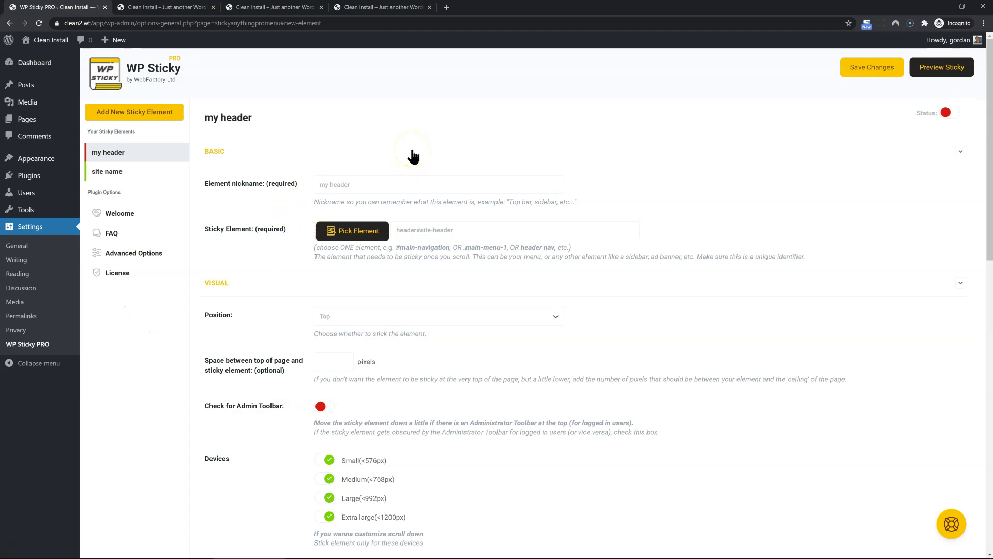
pyautogui.scroll(-1, 461, 210)
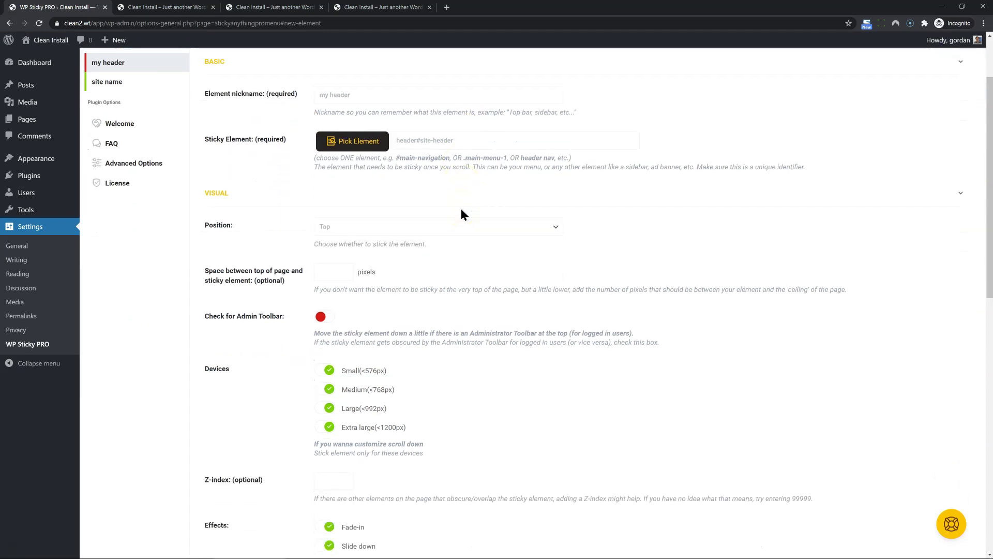
pyautogui.scroll(1, 461, 209)
pyautogui.scroll(-3, 398, 308)
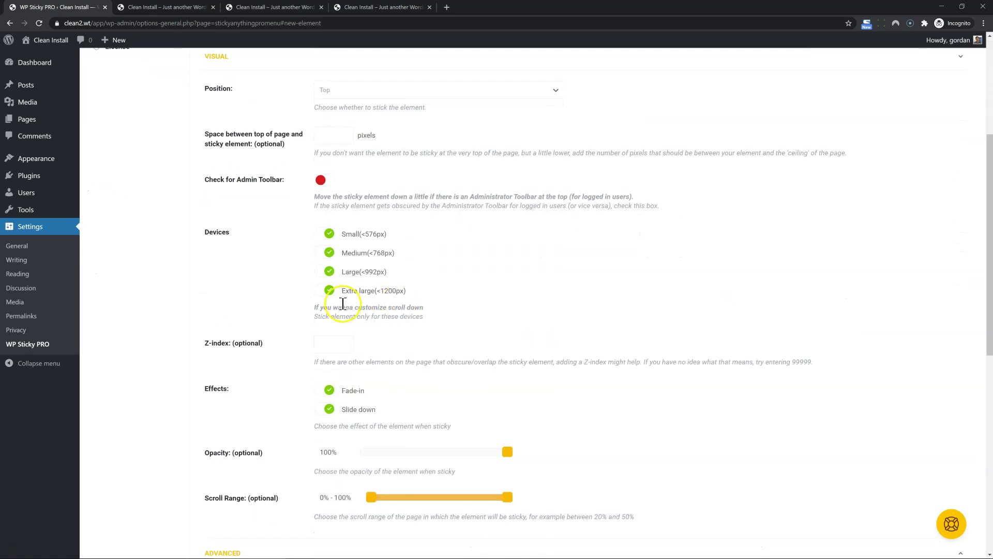
# - Uncheck Small, Medium and Large devices for 'my header', leaving only Extra large
pyautogui.click(323, 235)
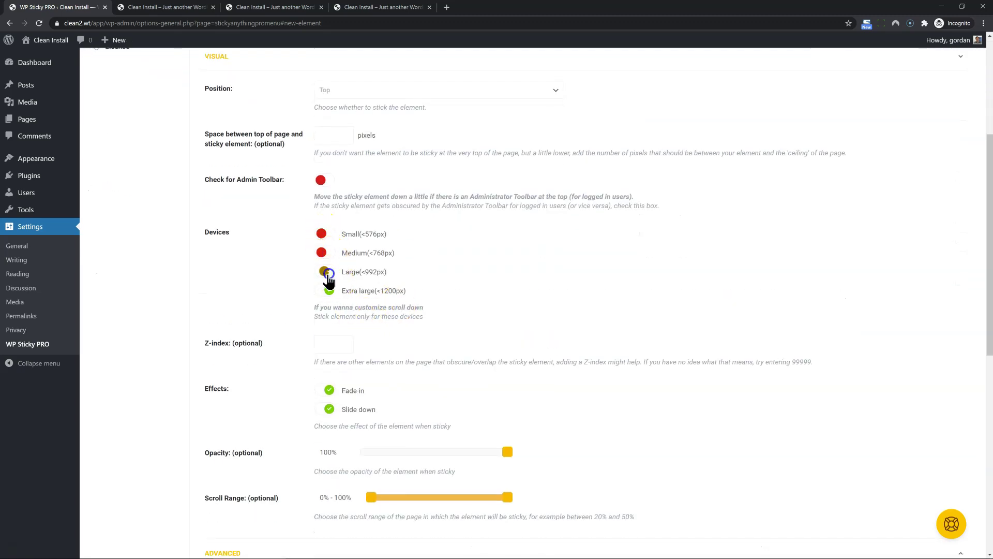
pyautogui.scroll(-2, 431, 361)
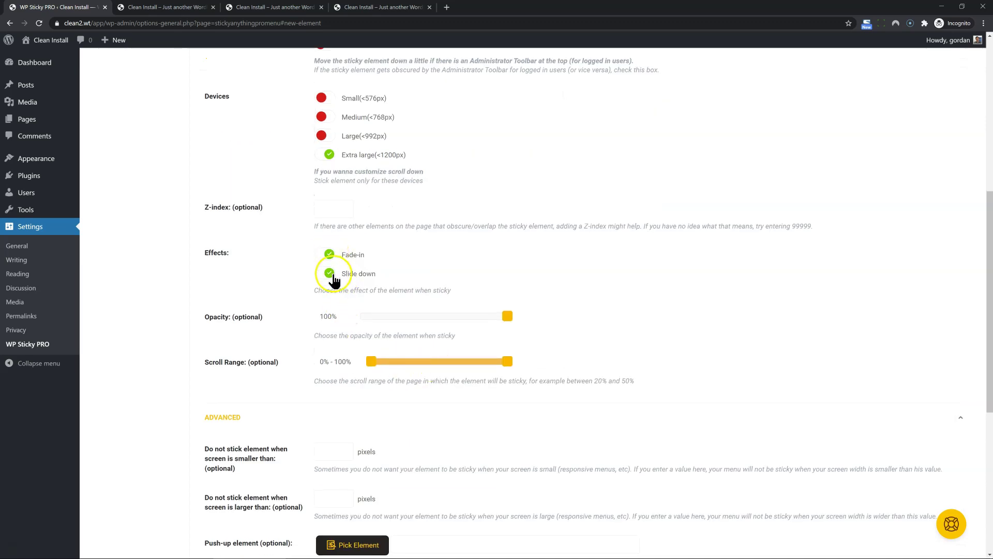
pyautogui.scroll(-3, 536, 262)
pyautogui.scroll(-2, 527, 262)
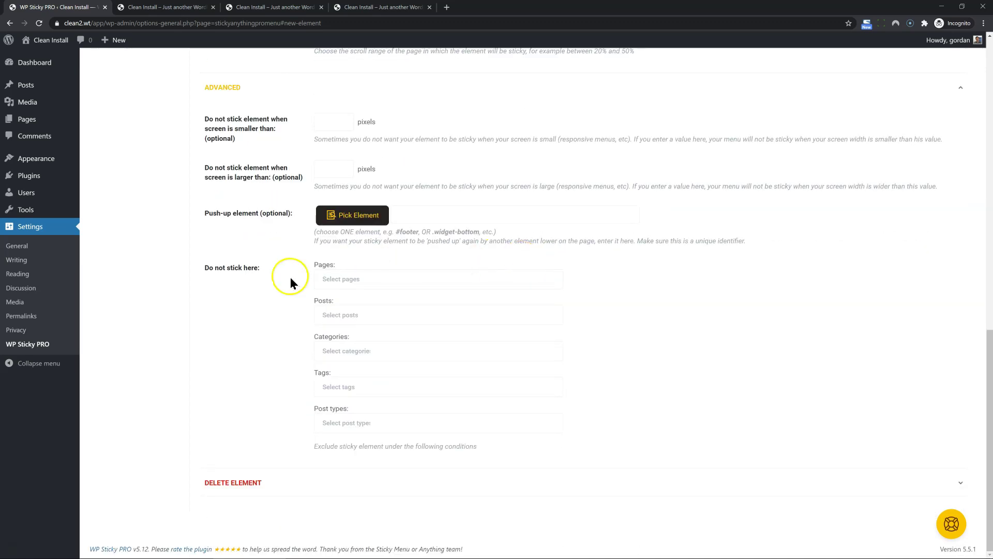
# - Add Sample Page and the Hello world! post to 'my header' Do not stick here, then save
pyautogui.click(368, 282)
pyautogui.click(349, 301)
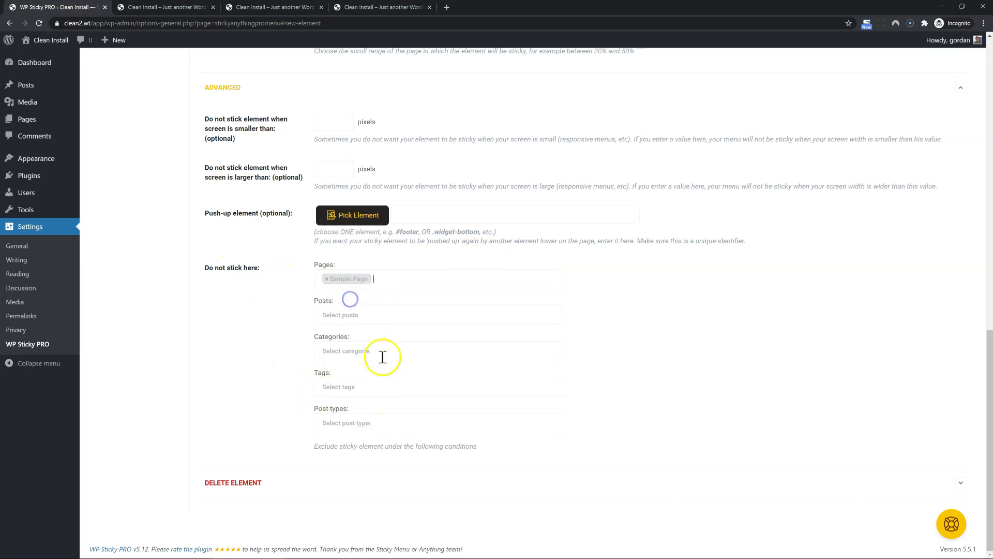
pyautogui.click(380, 315)
pyautogui.click(378, 340)
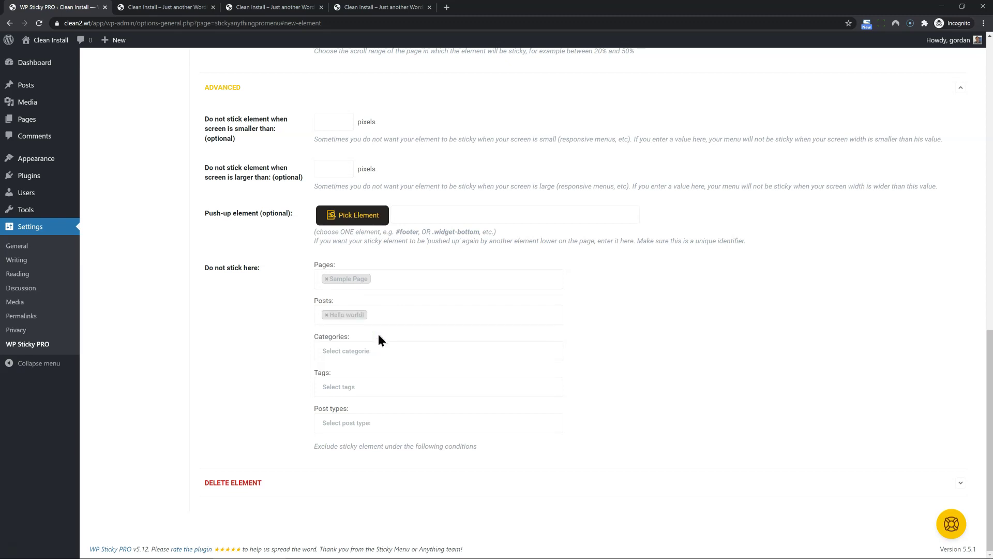
pyautogui.scroll(10, 436, 344)
pyautogui.click(871, 67)
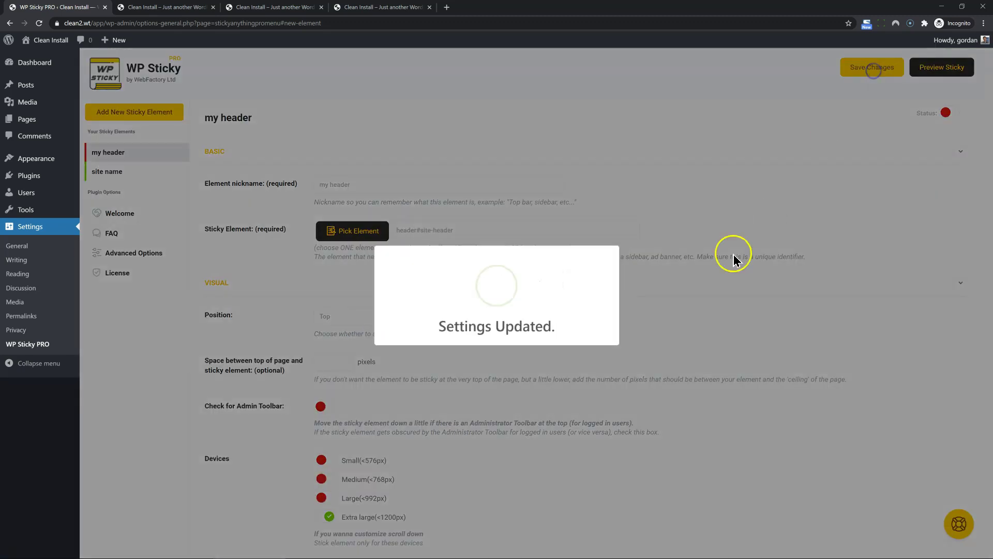